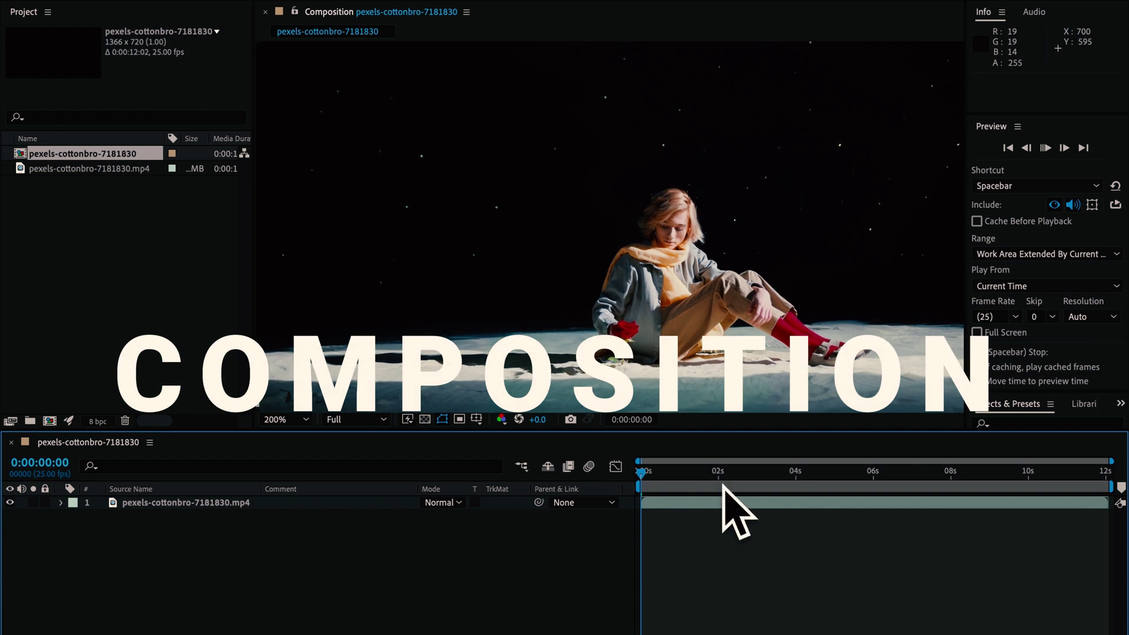
# Play the preview of the existing composition
pyautogui.press('space')
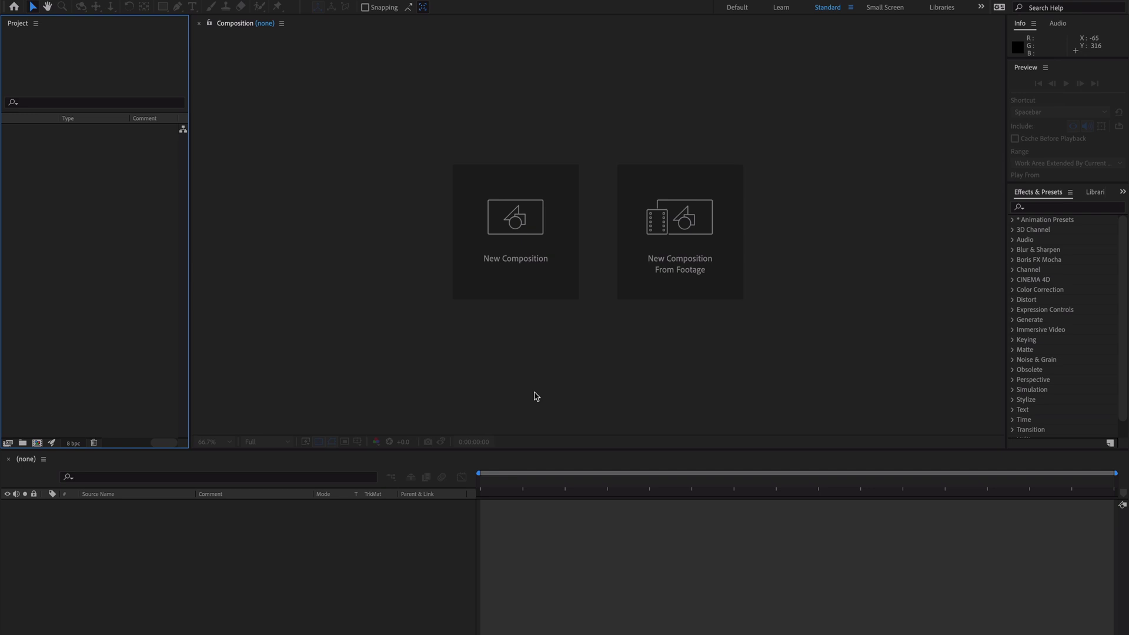
# Choose New Composition from the Composition menu
pyautogui.click(161, 2)
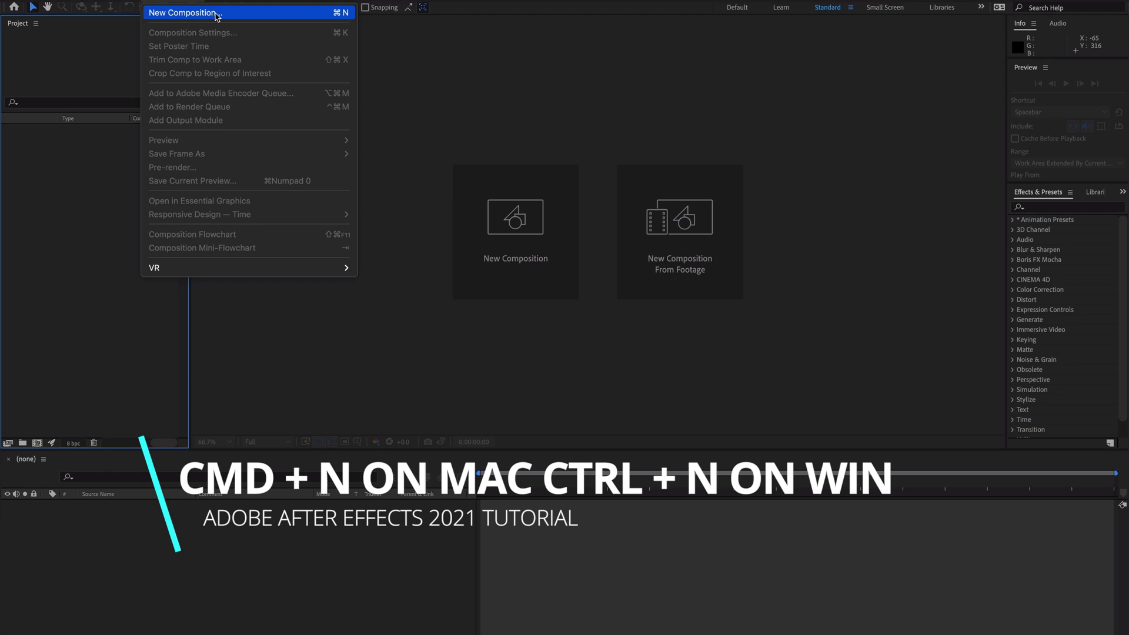
pyautogui.click(216, 16)
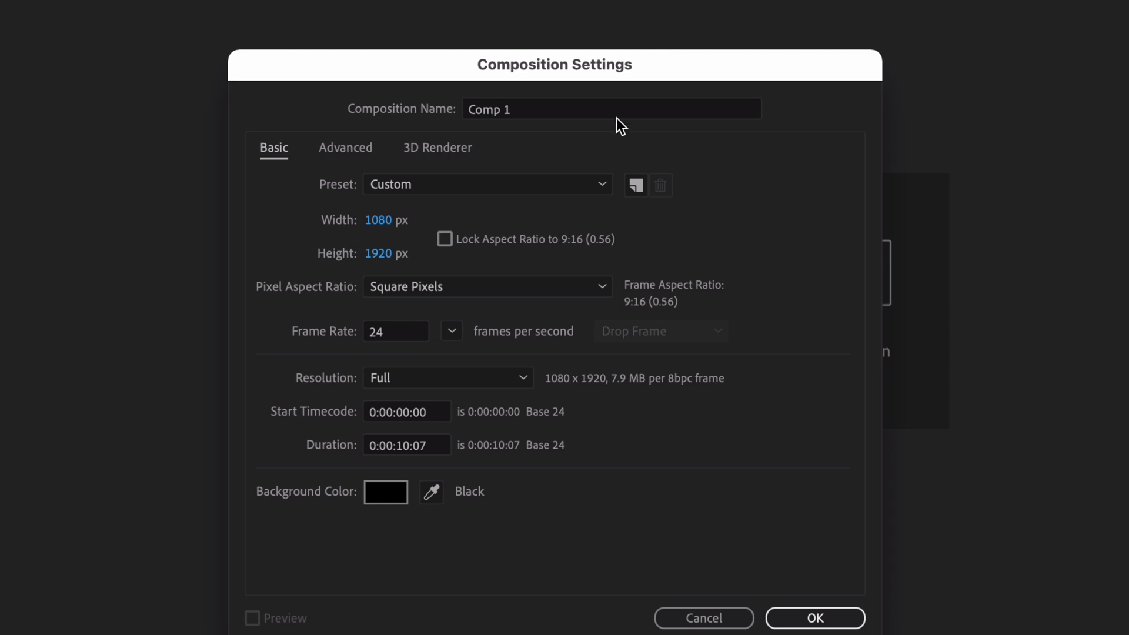
# Rename the new composition to New Comp
pyautogui.click(571, 114)
pyautogui.press('BackSpace')
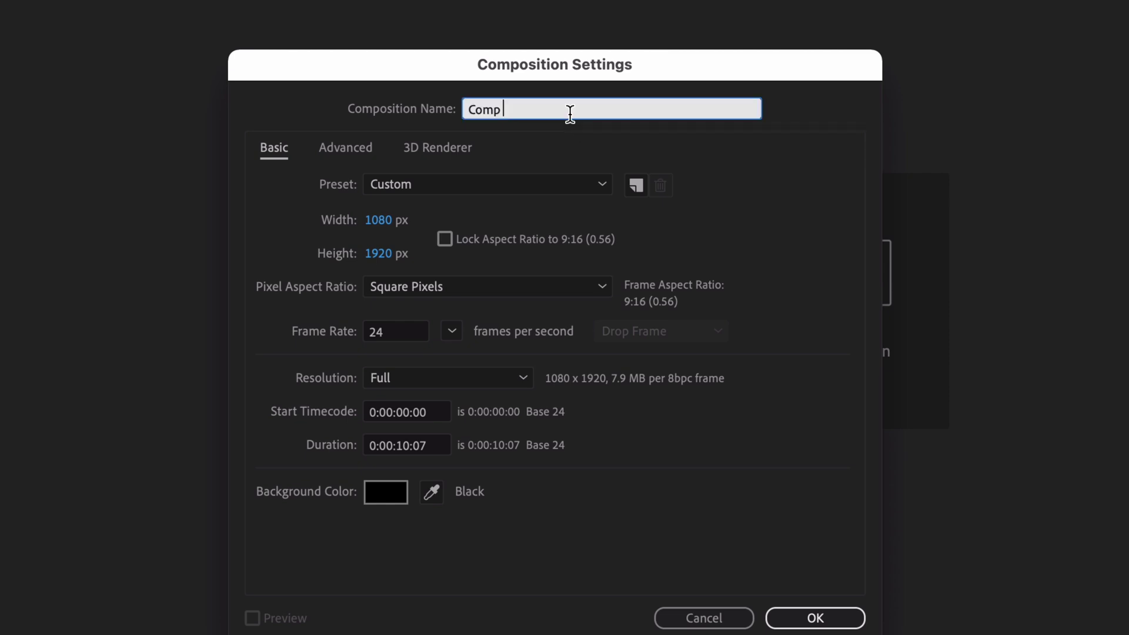
pyautogui.press('BackSpace')
pyautogui.press('BackSpace')
pyautogui.press('BackSpace')
pyautogui.press('BackSpace')
pyautogui.write('New ')
pyautogui.write('Comp')
pyautogui.click(694, 159)
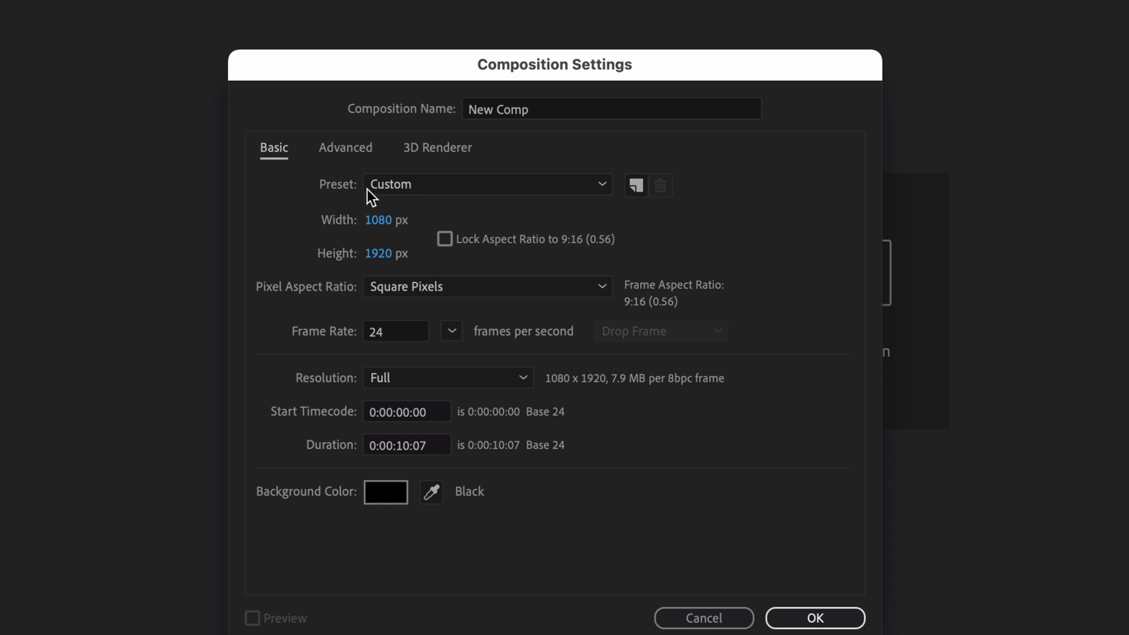
# Apply the UHD 4K 23.976 preset, then switch the preset to Custom
pyautogui.click(515, 188)
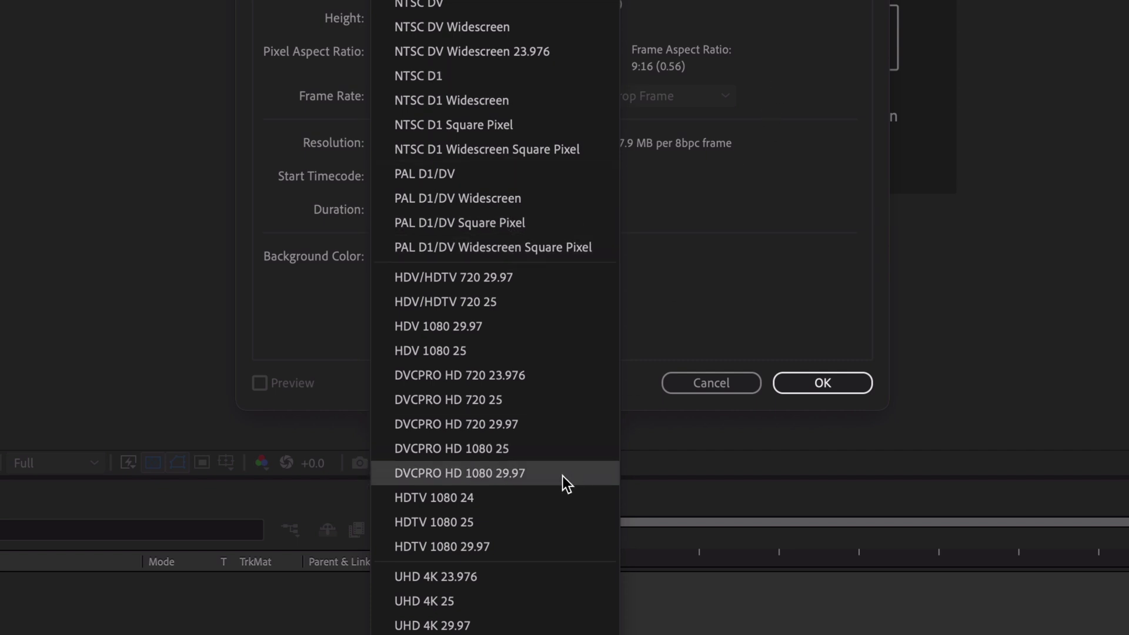
pyautogui.click(525, 576)
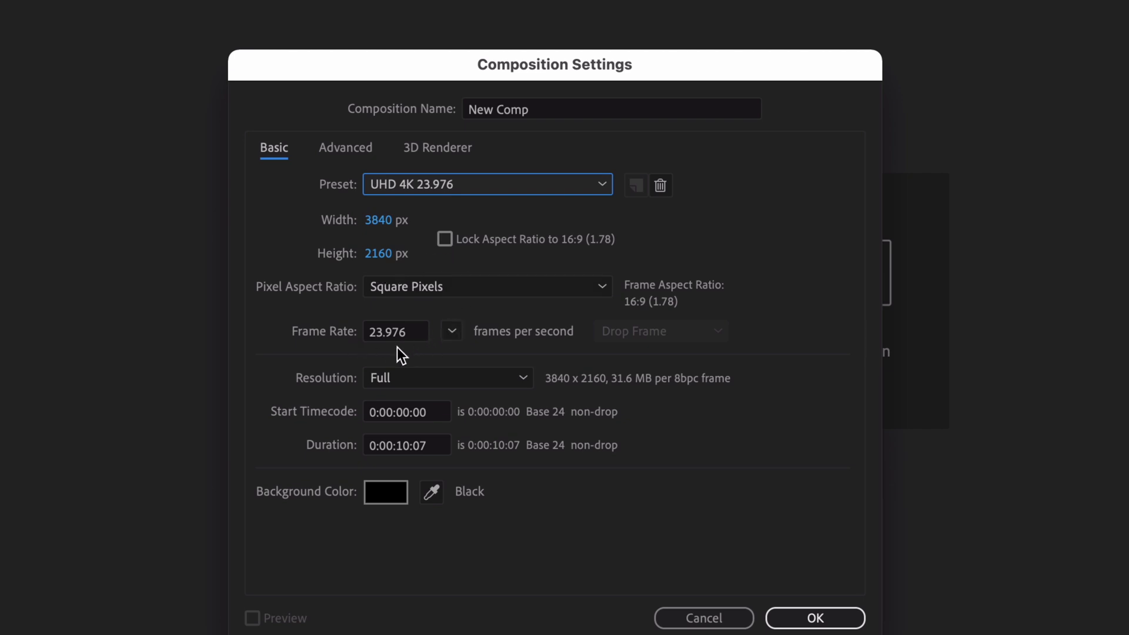
pyautogui.click(557, 190)
pyautogui.click(493, 209)
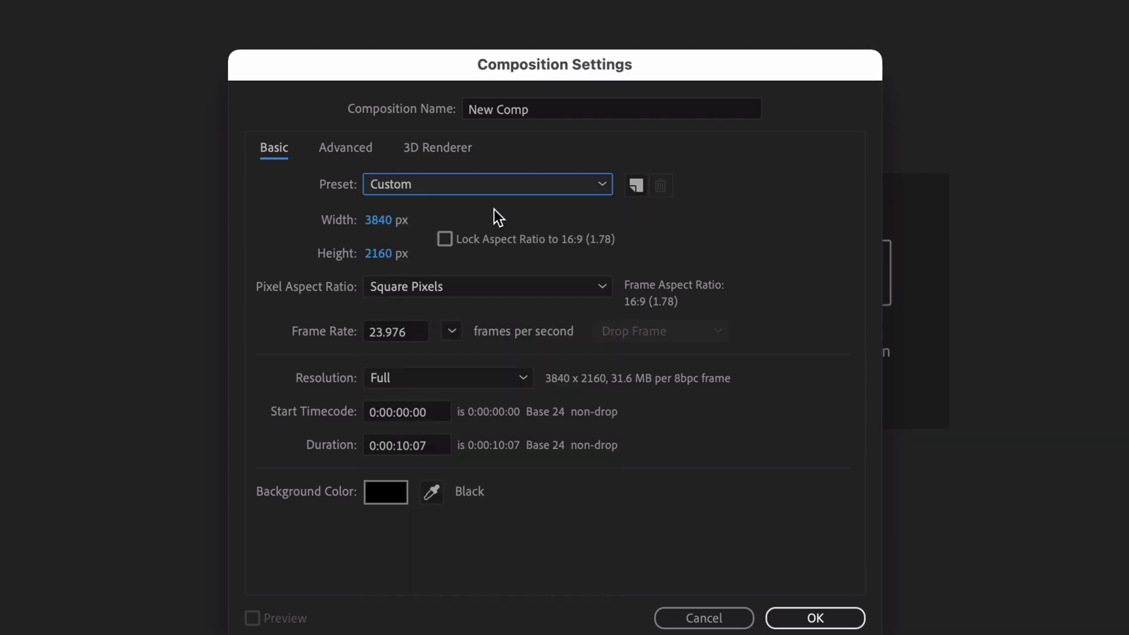
# Set the size to 1920×1080, lock the 16:9 aspect ratio, and keep Square Pixels
pyautogui.click(382, 220)
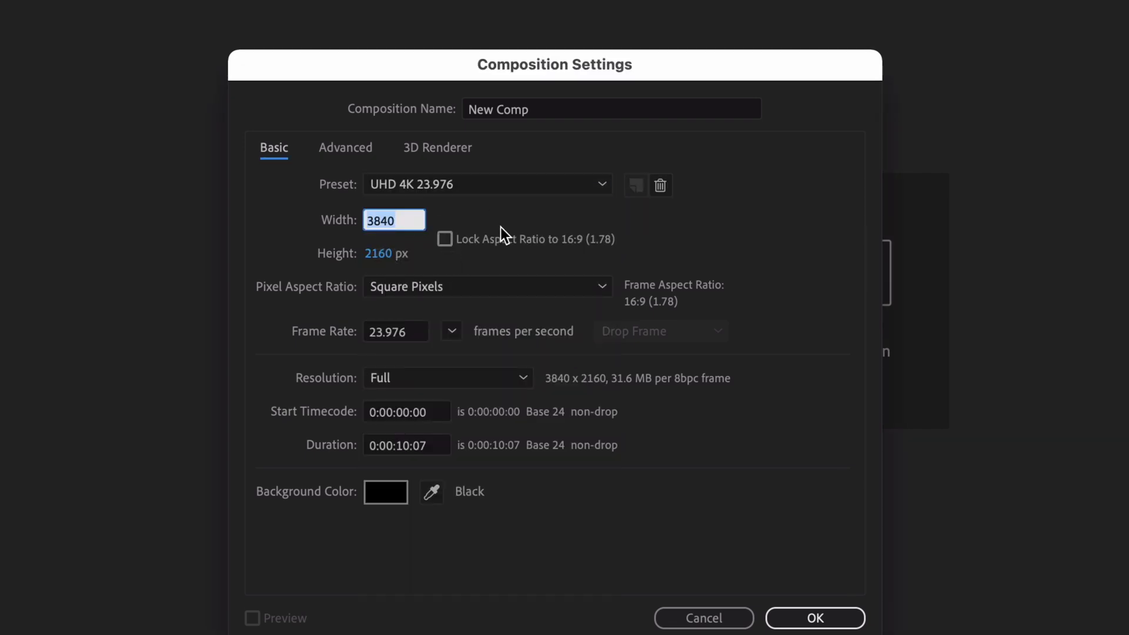
pyautogui.write('19')
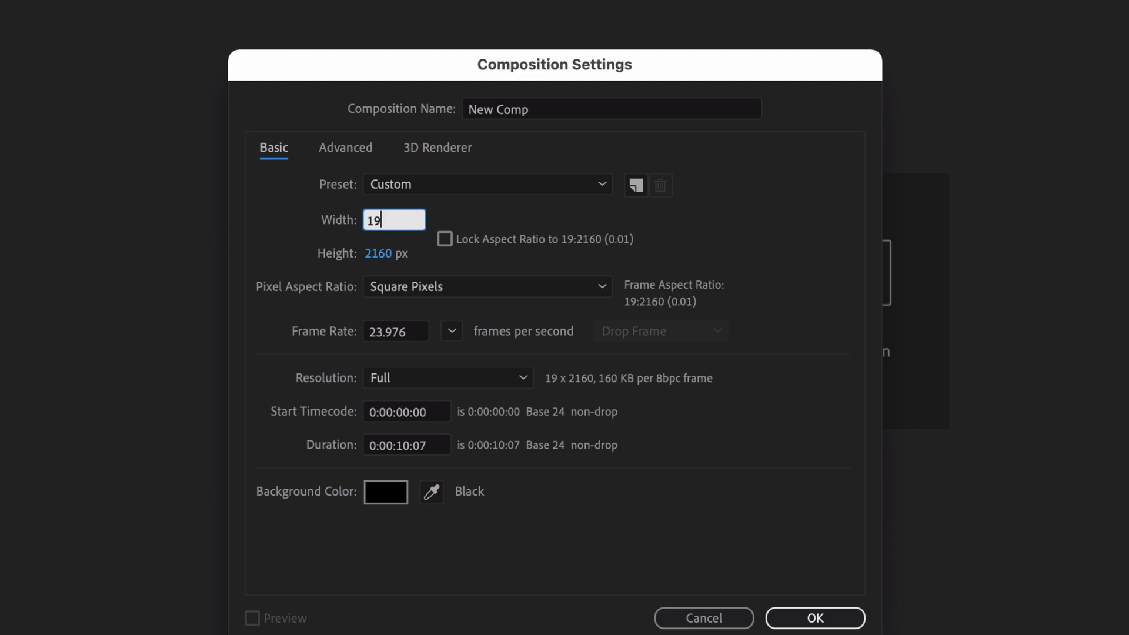
pyautogui.write('20')
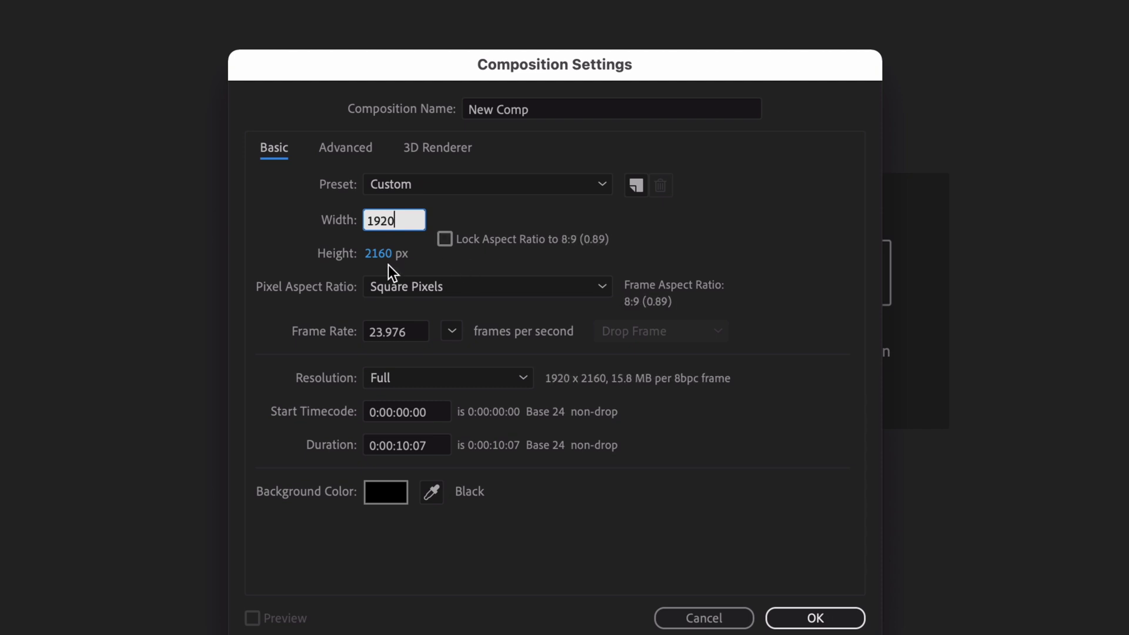
pyautogui.click(379, 254)
pyautogui.write('10')
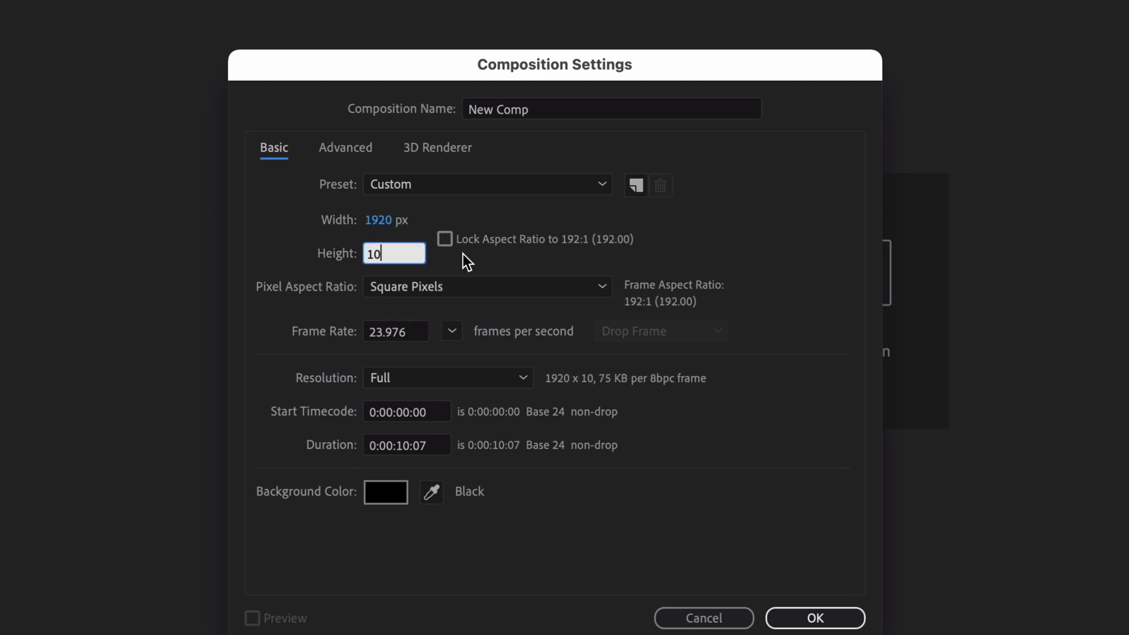
pyautogui.write('80')
pyautogui.click(708, 238)
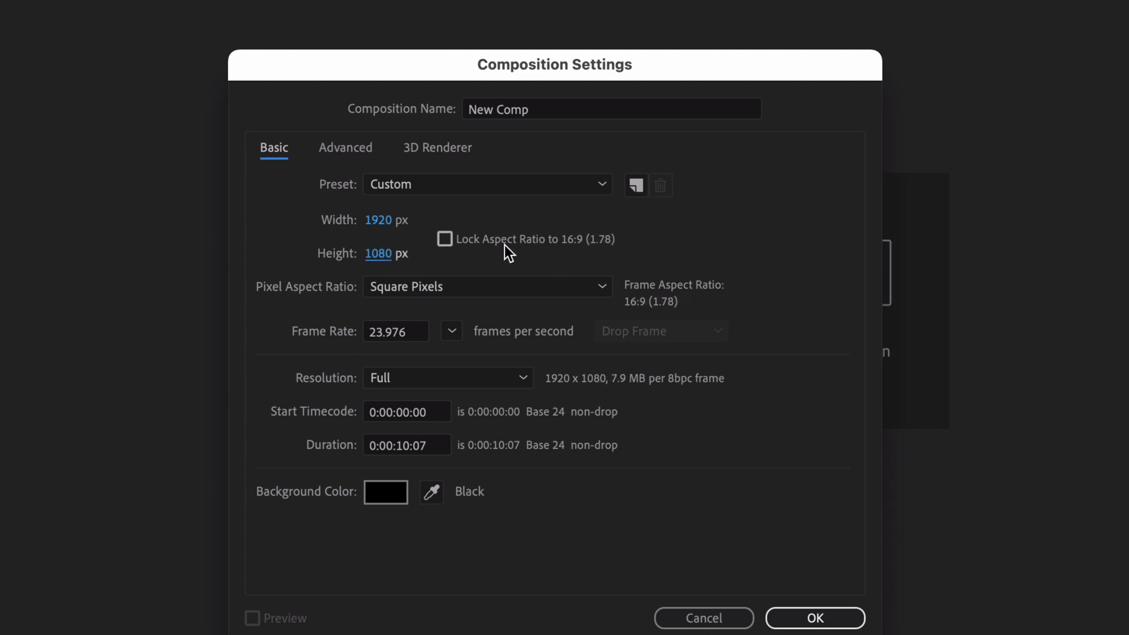
pyautogui.click(445, 240)
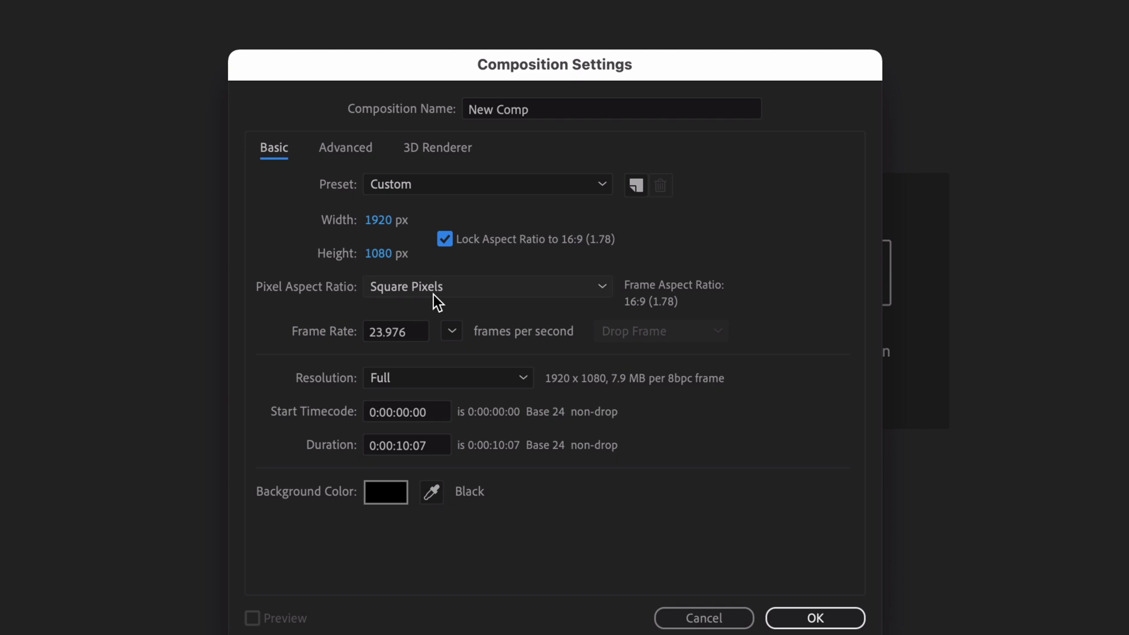
pyautogui.click(470, 295)
pyautogui.click(473, 314)
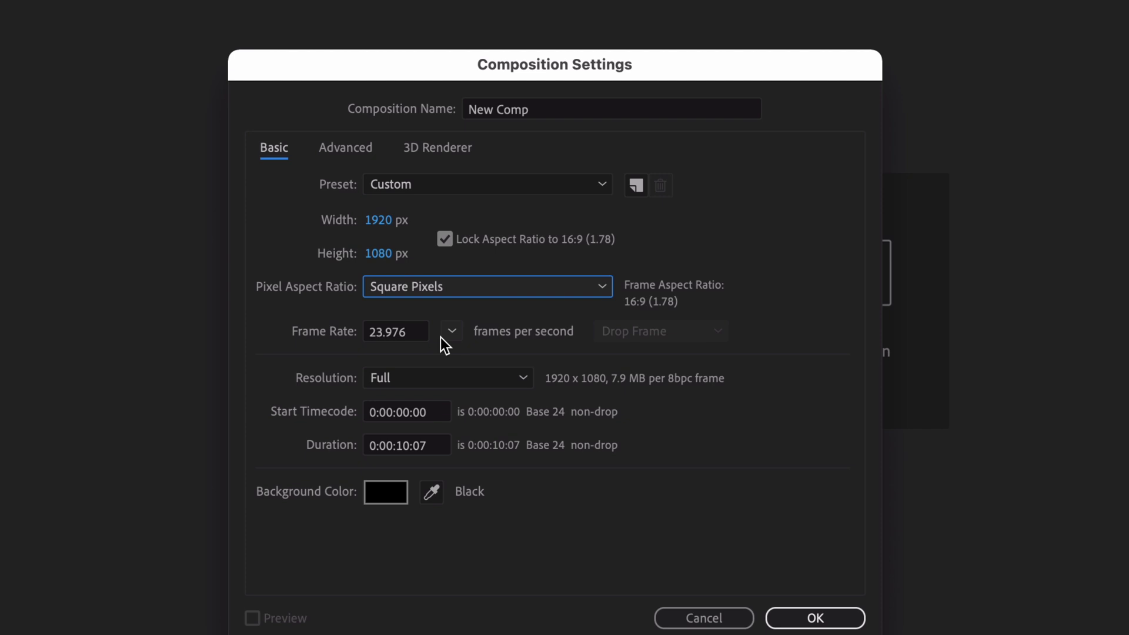
# Set the frame rate to 30 fps after trying 60 and 120
pyautogui.click(440, 338)
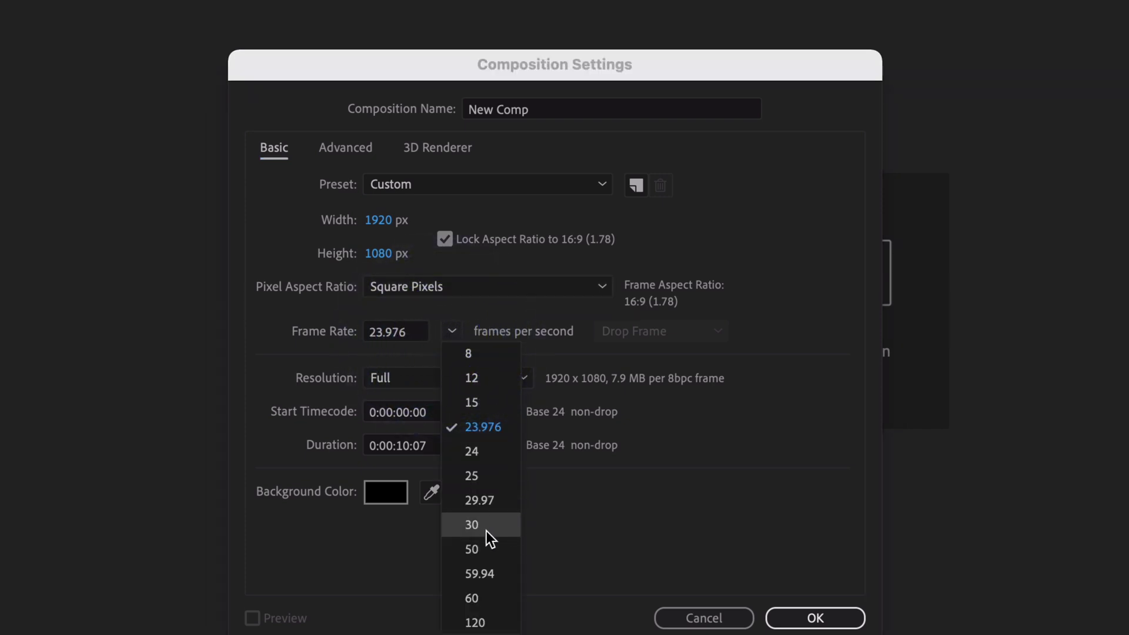
pyautogui.click(487, 531)
pyautogui.click(452, 331)
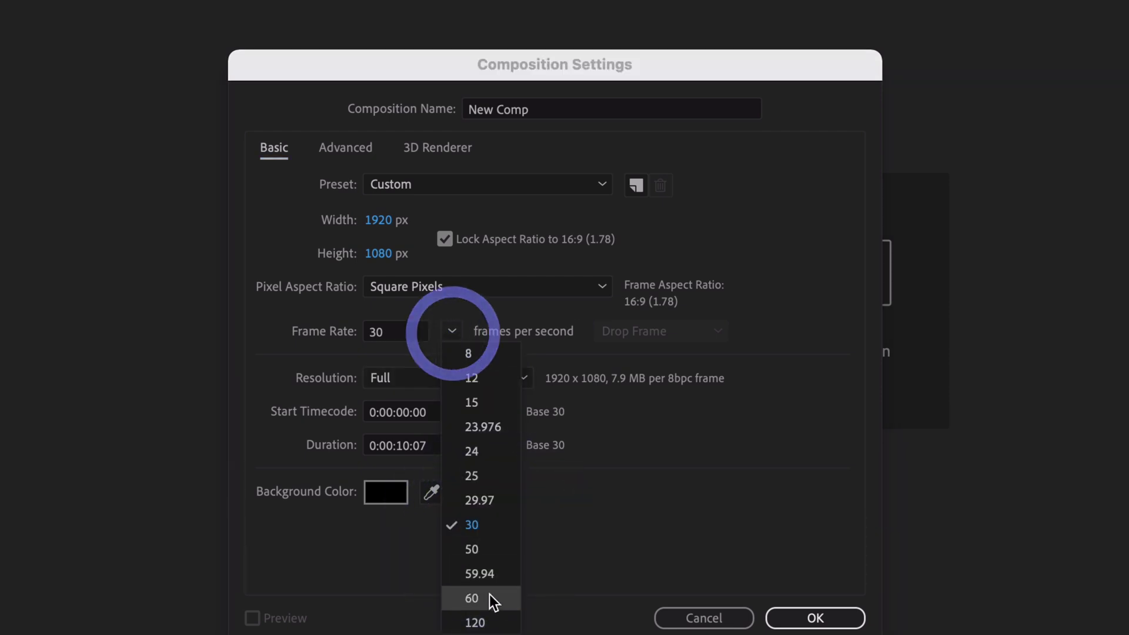
pyautogui.click(490, 596)
pyautogui.click(451, 332)
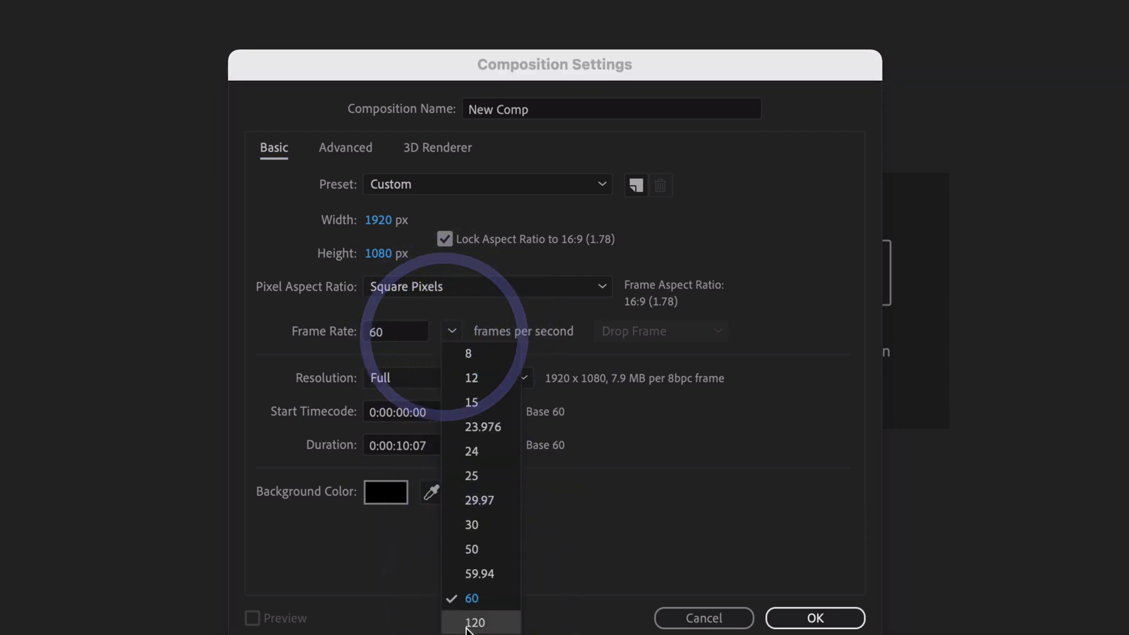
pyautogui.click(467, 615)
pyautogui.click(451, 332)
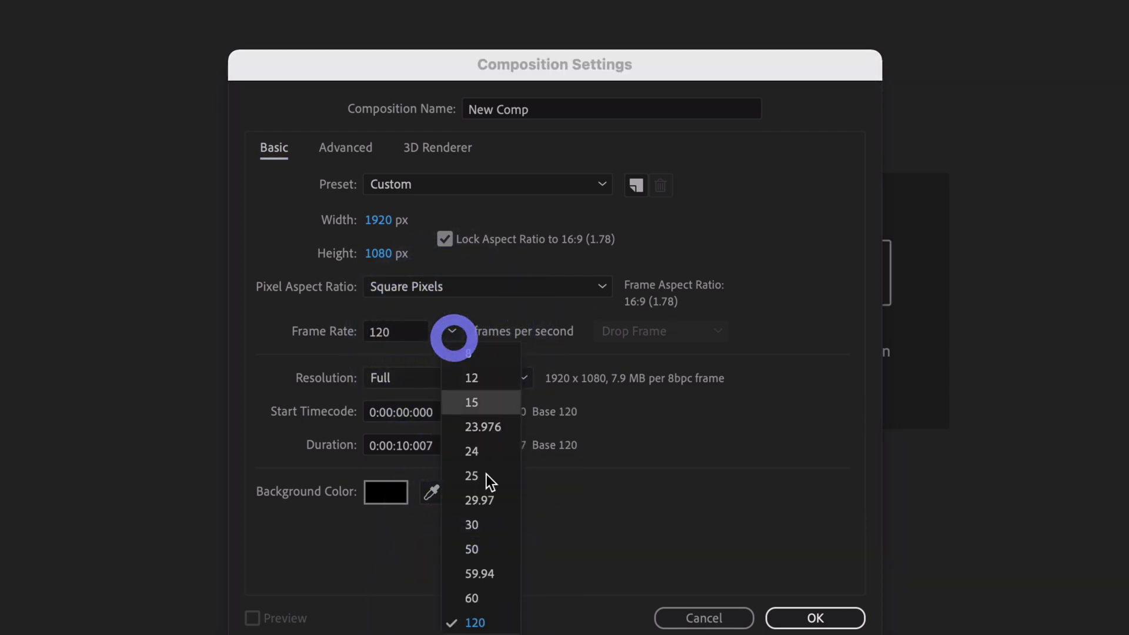
pyautogui.click(482, 523)
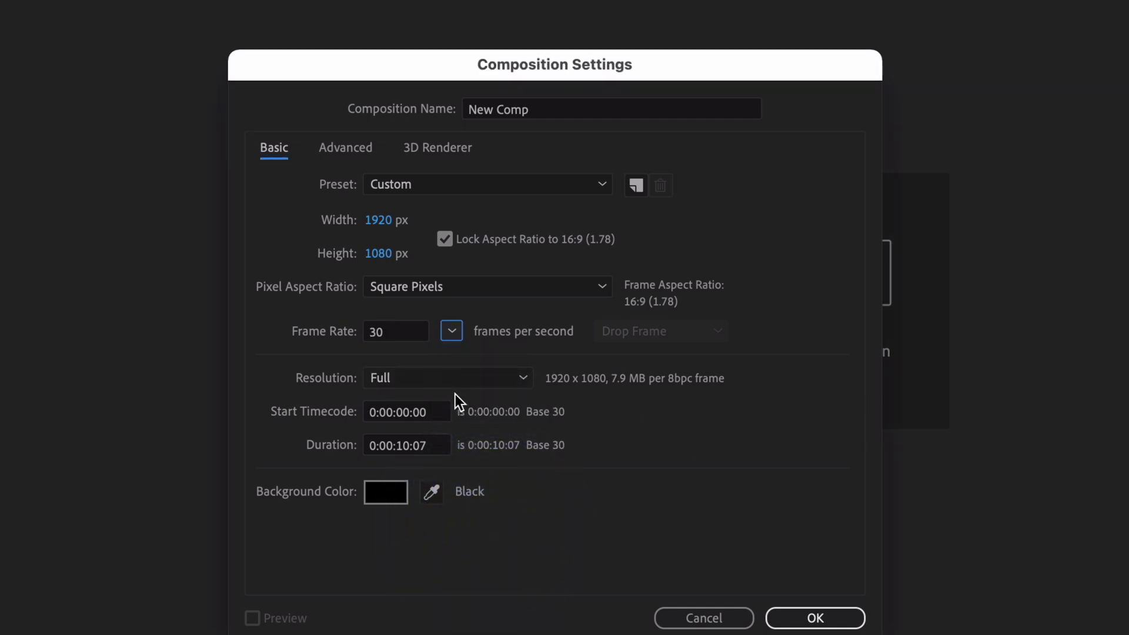
# Return the resolution to Full after briefly trying Half
pyautogui.click(502, 378)
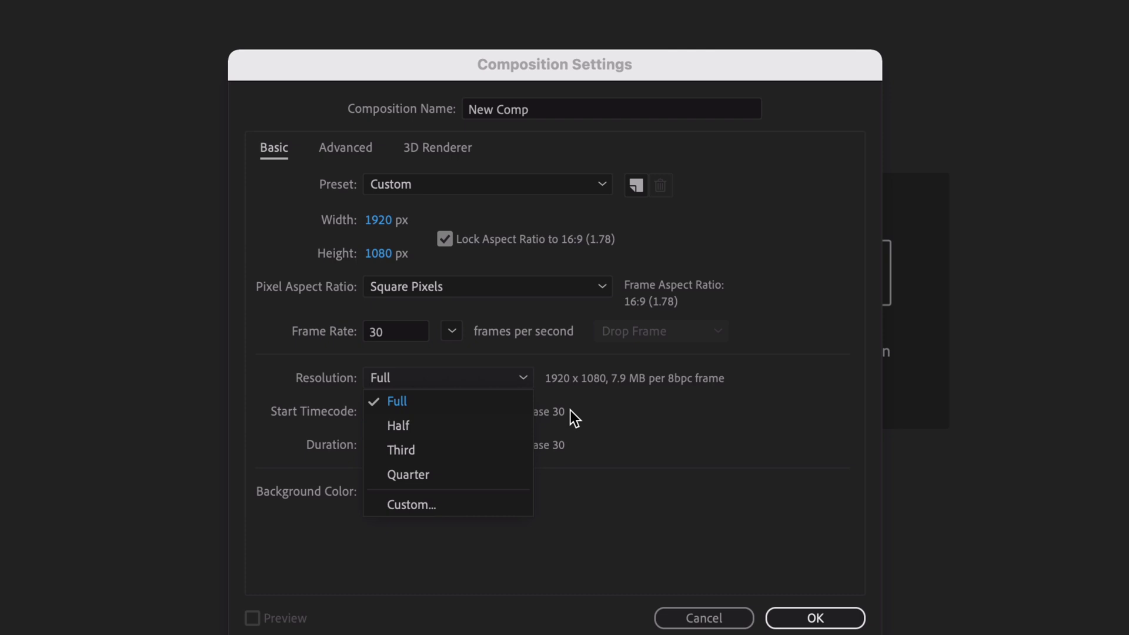
pyautogui.click(478, 425)
pyautogui.click(516, 380)
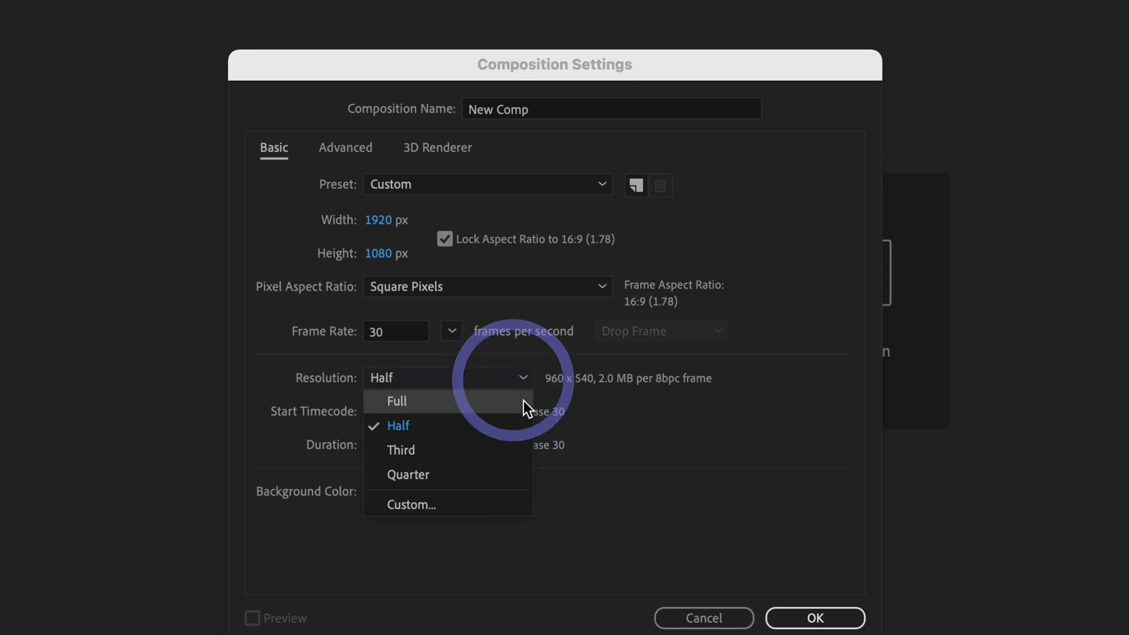
pyautogui.click(523, 402)
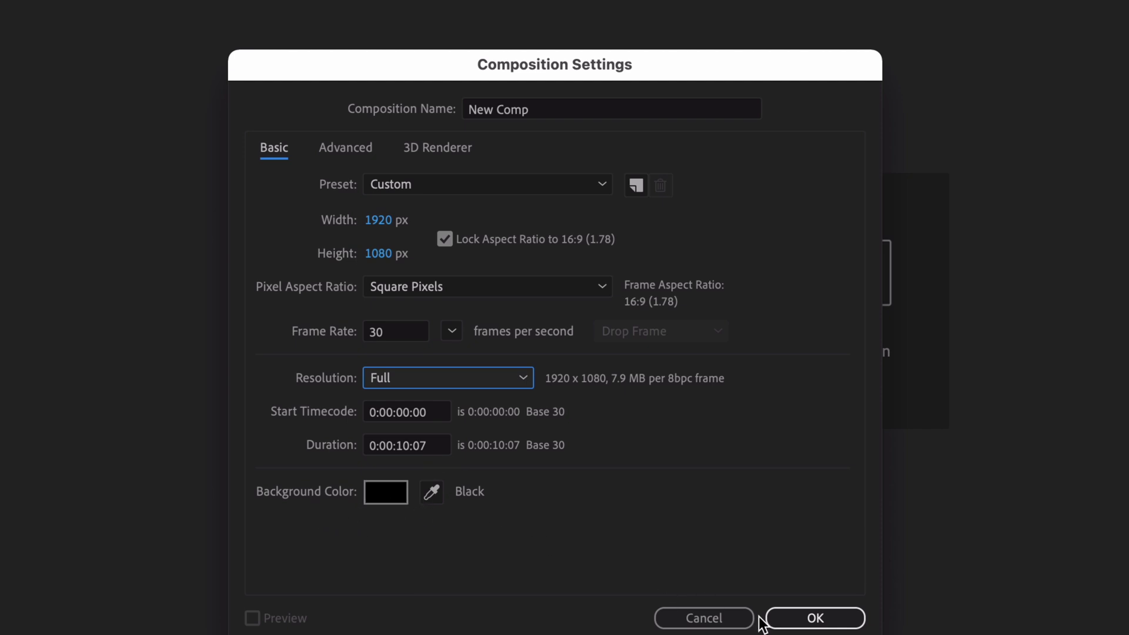
# Confirm the settings to create Comp 1, 1920×1080 at 30 fps, lasting 10:07
pyautogui.click(799, 622)
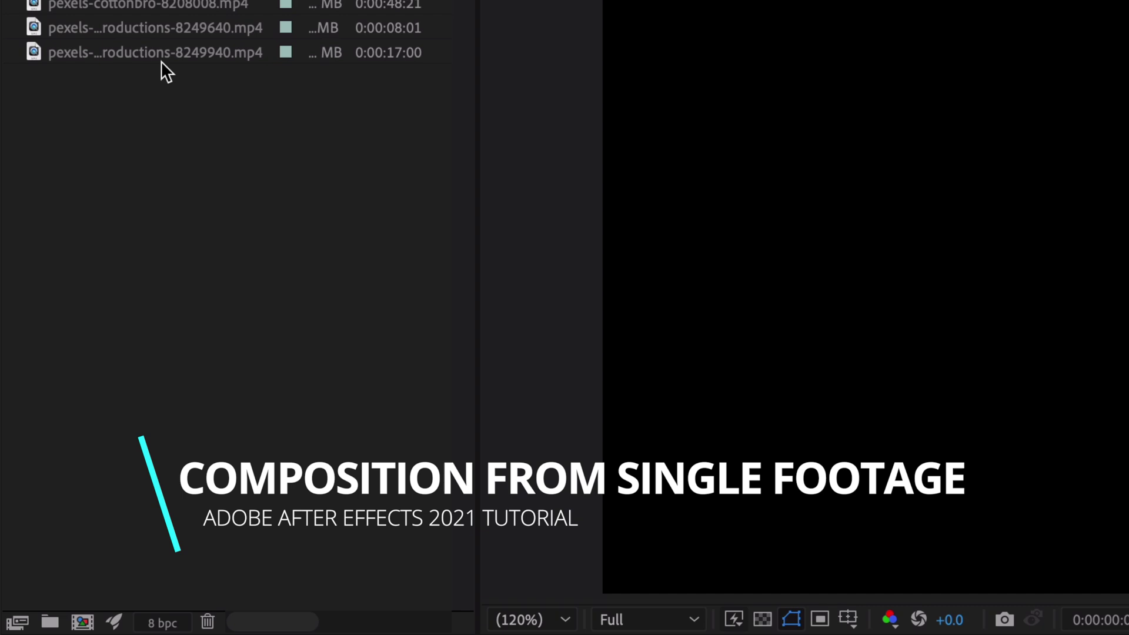
# Drag the 17-second clip onto the new-composition button to build a composition from it
pyautogui.click(153, 53)
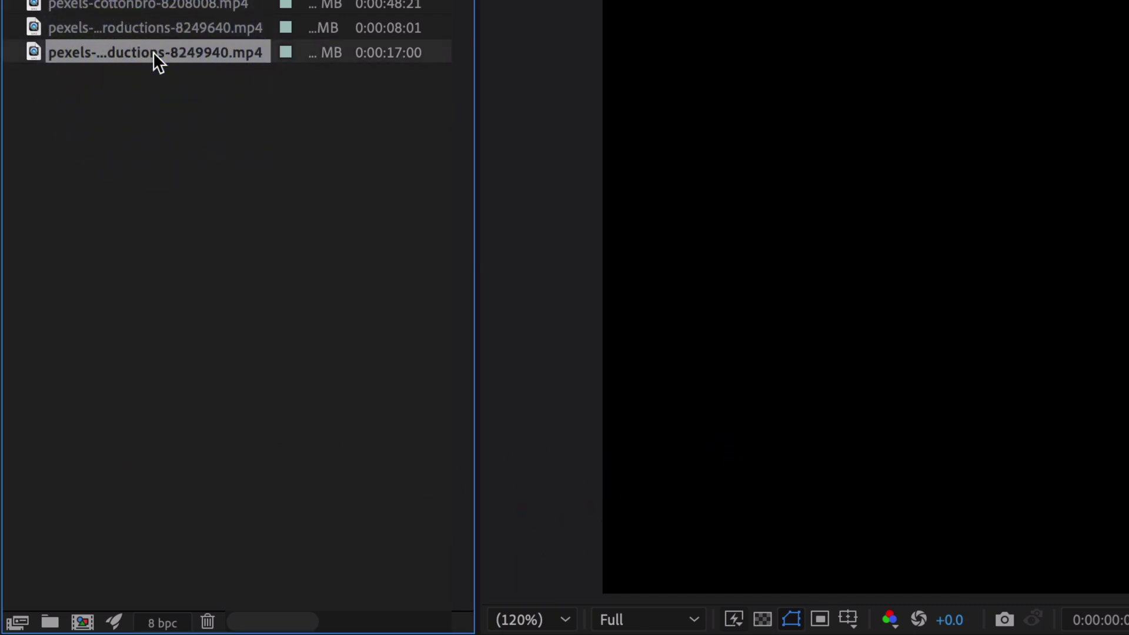
pyautogui.moveTo(153, 52)
pyautogui.mouseDown()
pyautogui.moveTo(96, 579)
pyautogui.moveTo(81, 613)
pyautogui.mouseUp()
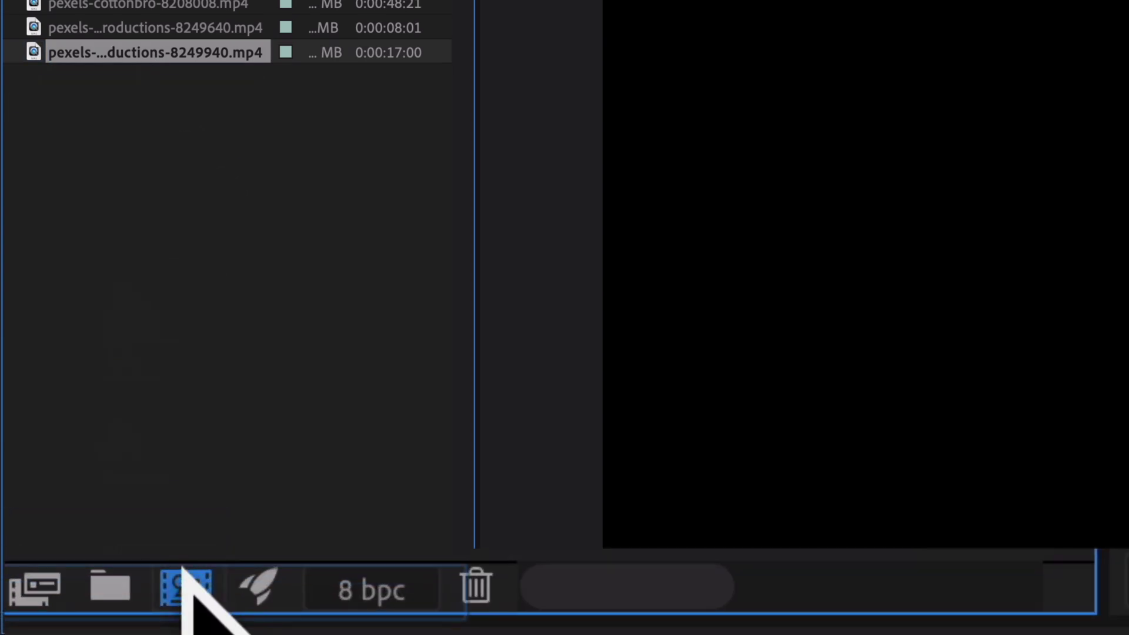
pyautogui.moveTo(184, 567); pyautogui.dragTo(187, 579)
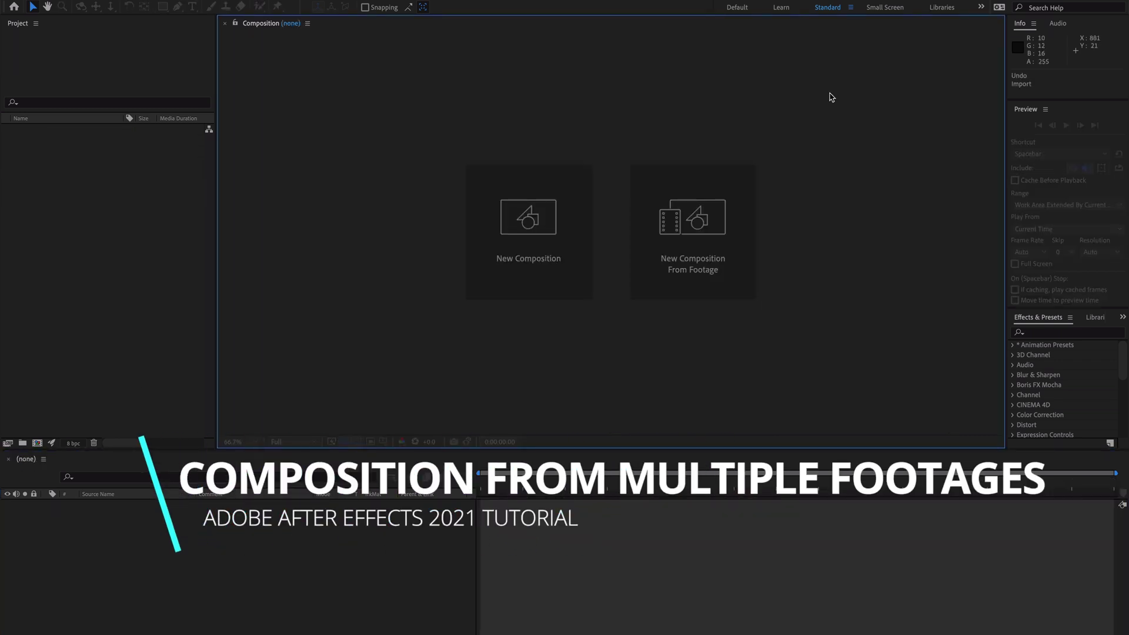
# Import five Downloads clips, including two cottonbro and two rodnae, as footage for a new composition
pyautogui.click(720, 225)
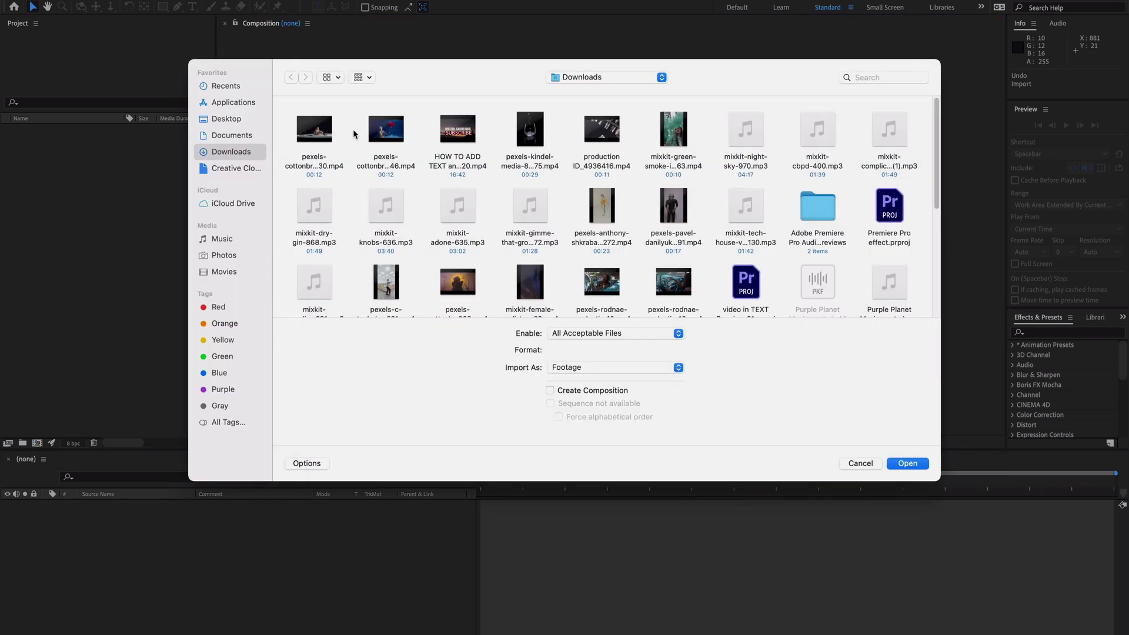
pyautogui.click(329, 137)
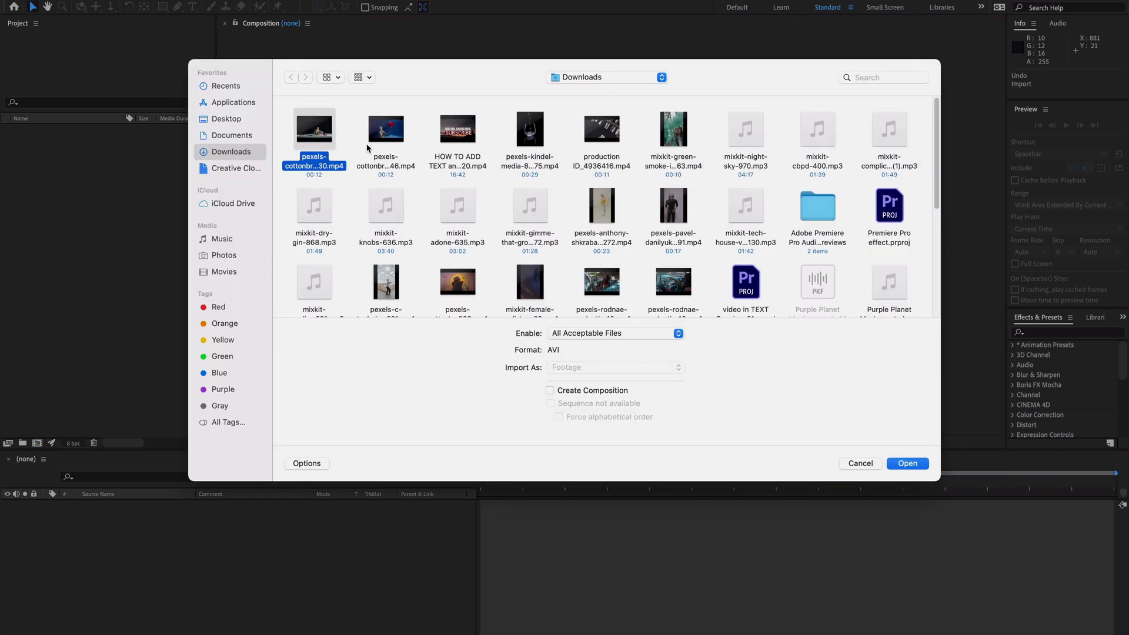
pyautogui.keyDown('shift'); pyautogui.click(399, 141); pyautogui.keyUp('shift')
pyautogui.keyDown('super'); pyautogui.click(598, 288); pyautogui.keyUp('super')
pyautogui.keyDown('super'); pyautogui.click(654, 295); pyautogui.keyUp('super')
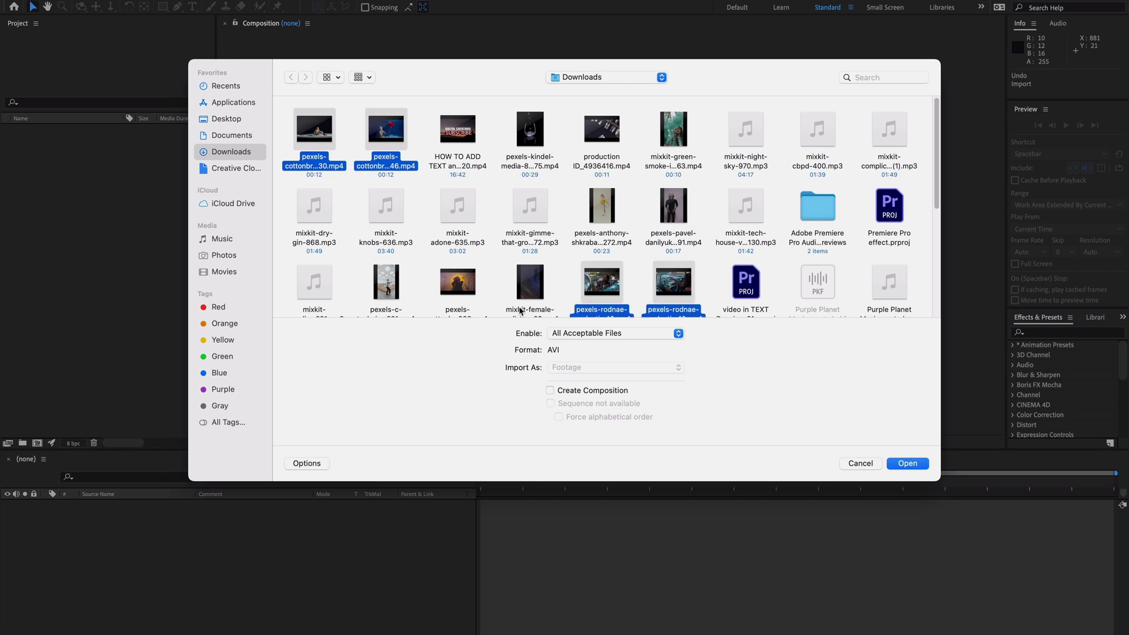
pyautogui.keyDown('super'); pyautogui.click(471, 291); pyautogui.keyUp('super')
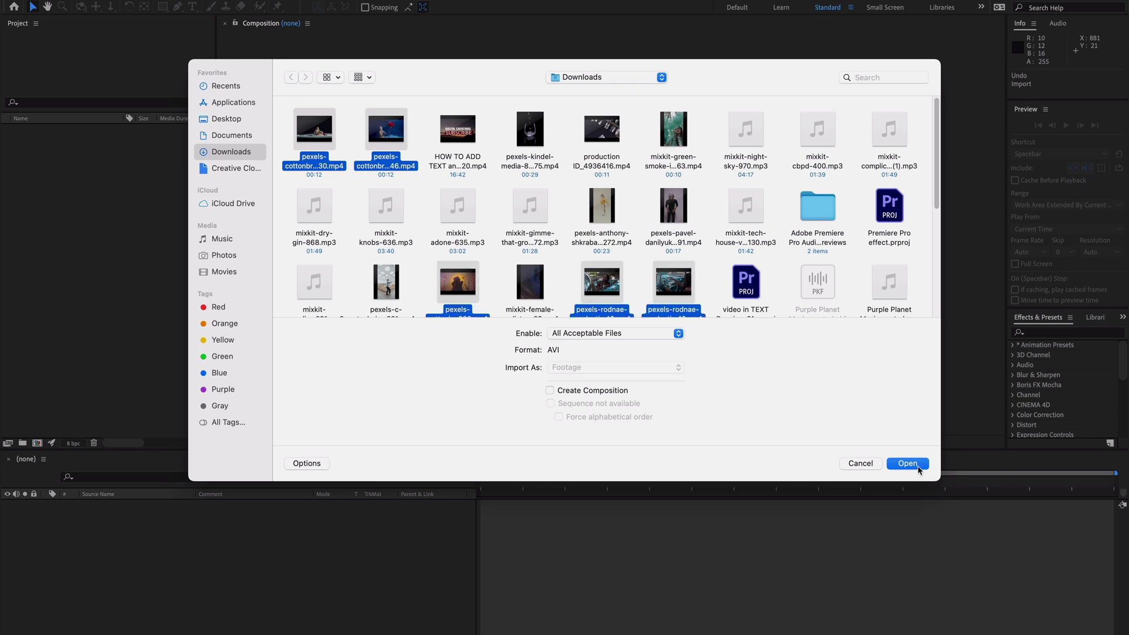
pyautogui.click(907, 463)
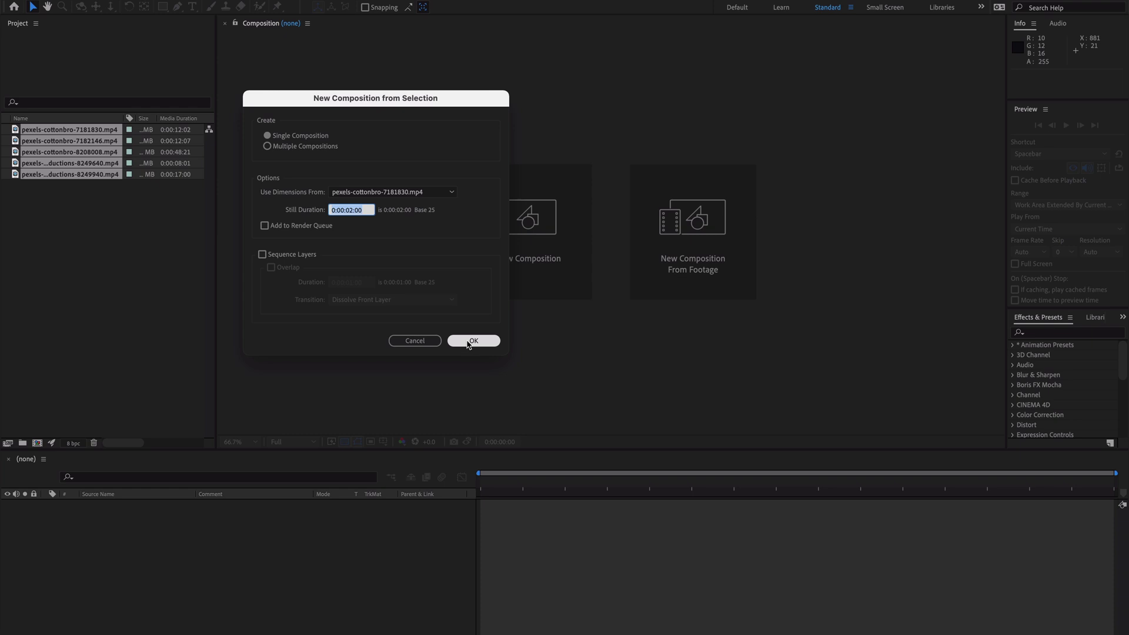
# Confirm Single Composition so all five clips stack as layers in one composition
pyautogui.click(472, 341)
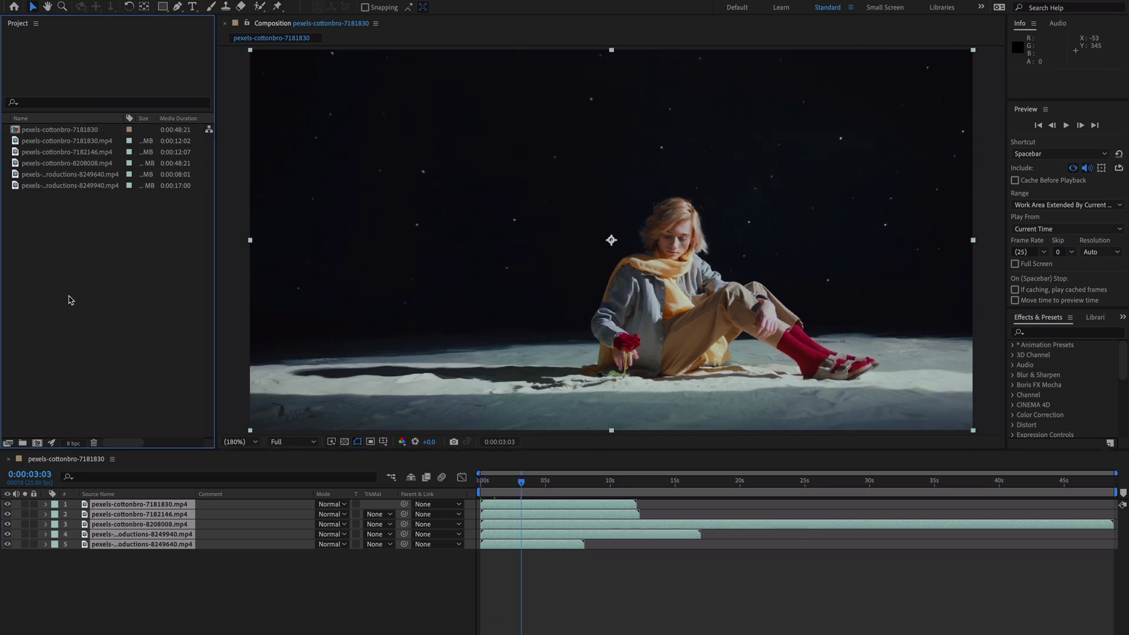
# Select pexels-cottonbro-7181830 and open its Composition Settings
pyautogui.click(38, 133)
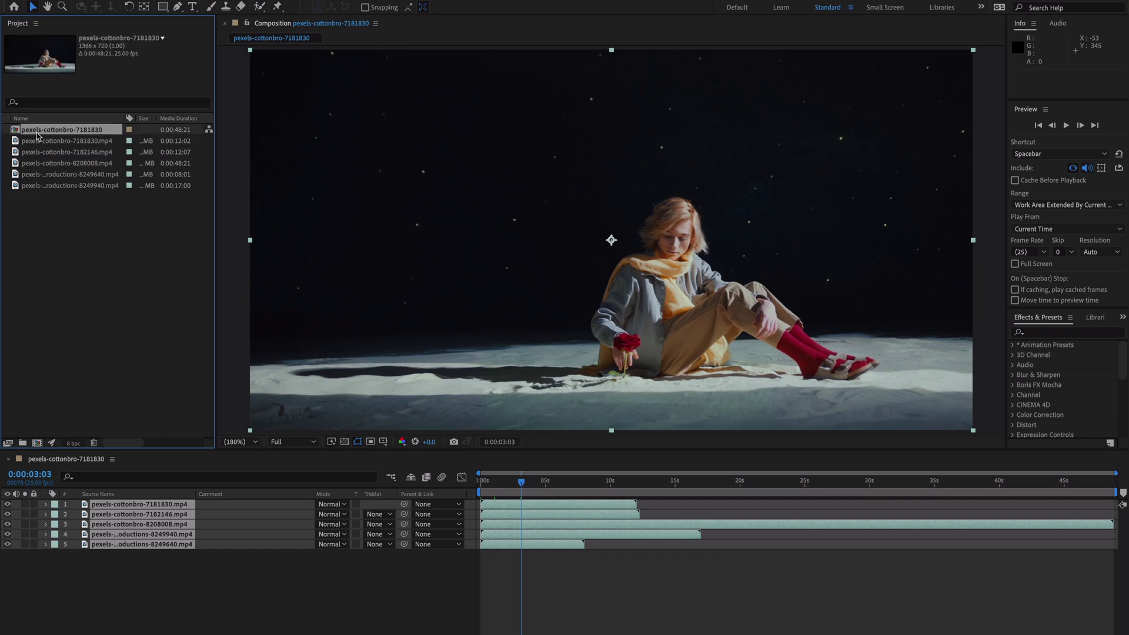
pyautogui.rightClick(37, 133)
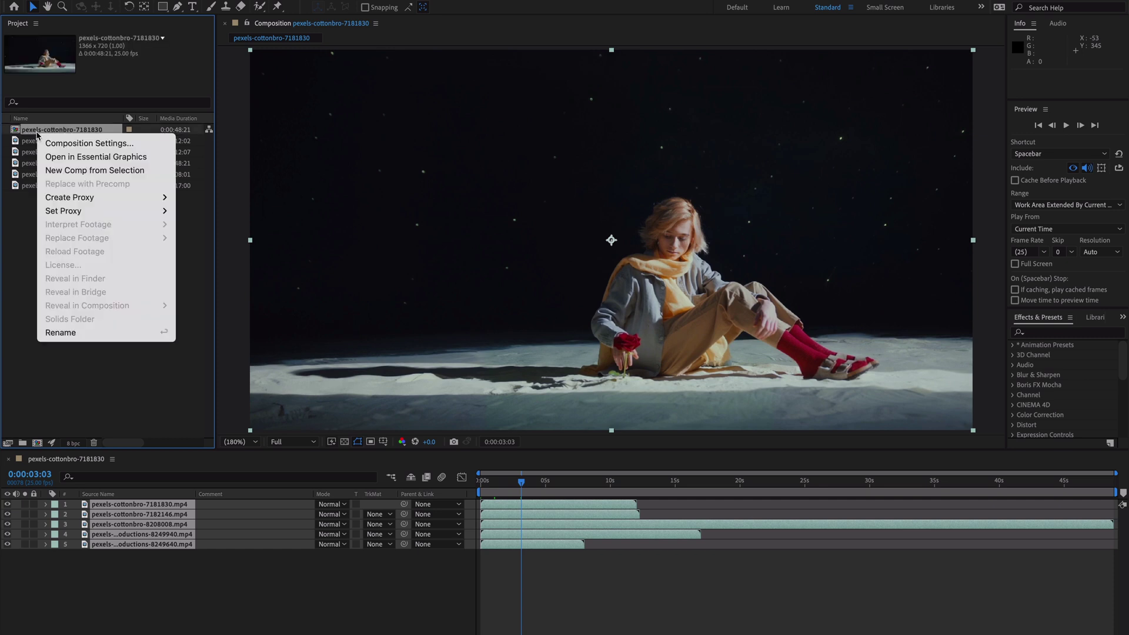
pyautogui.click(99, 144)
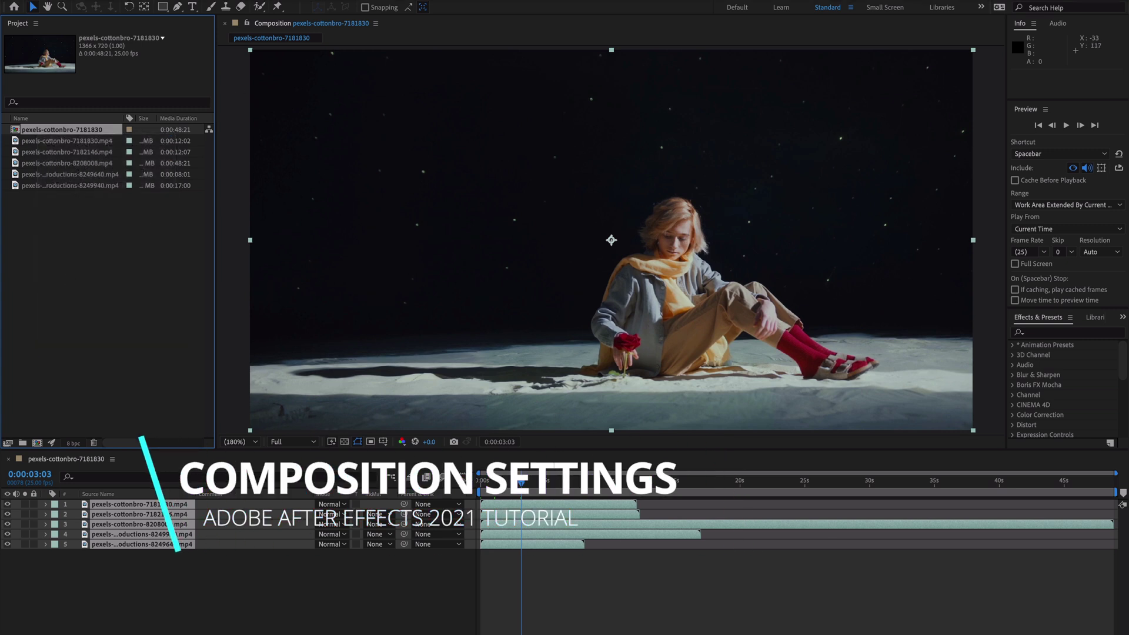
pyautogui.click(176, 0)
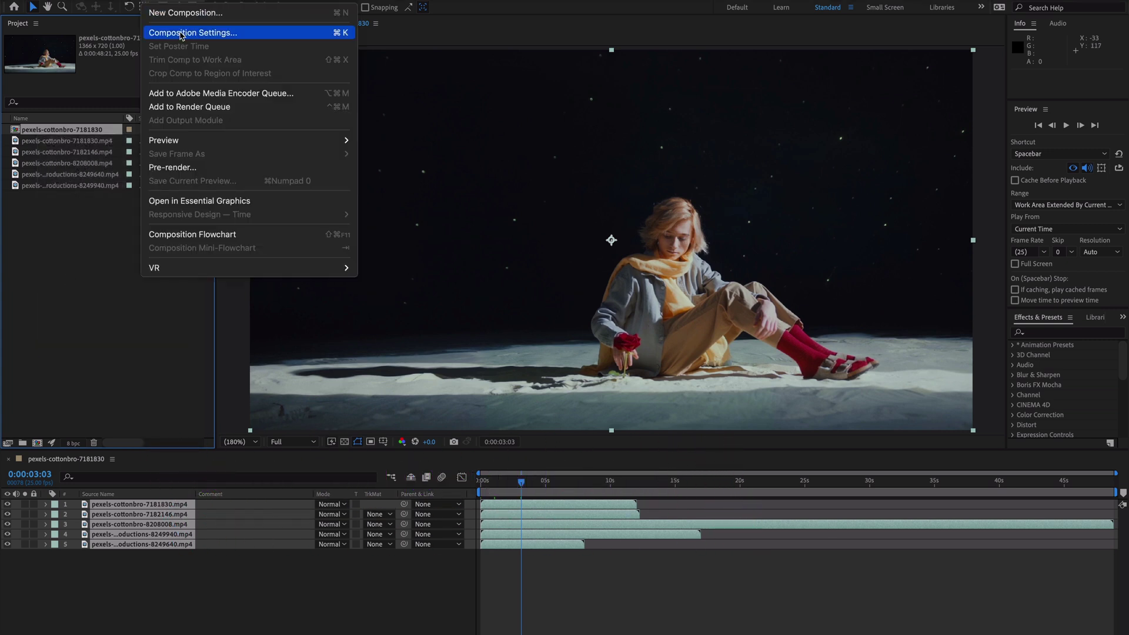
pyautogui.click(224, 37)
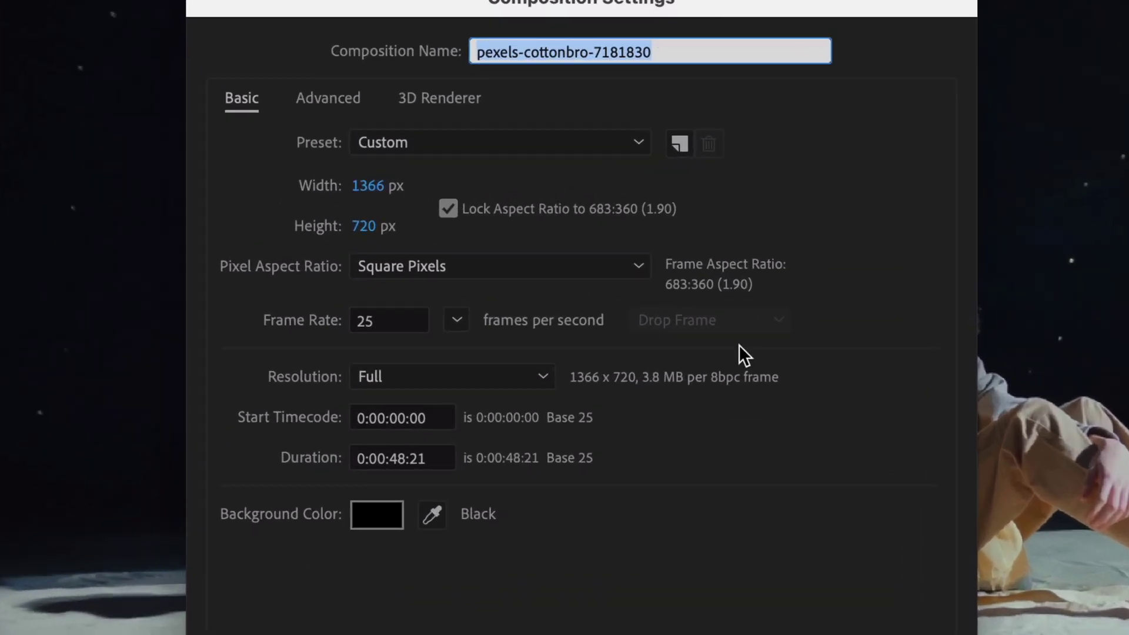
# Change the pexels-cottonbro-7181830 composition duration from 0:00:48:21 to 0:00:10:00
pyautogui.click(434, 460)
pyautogui.press('BackSpace')
pyautogui.press('BackSpace')
pyautogui.press('BackSpace')
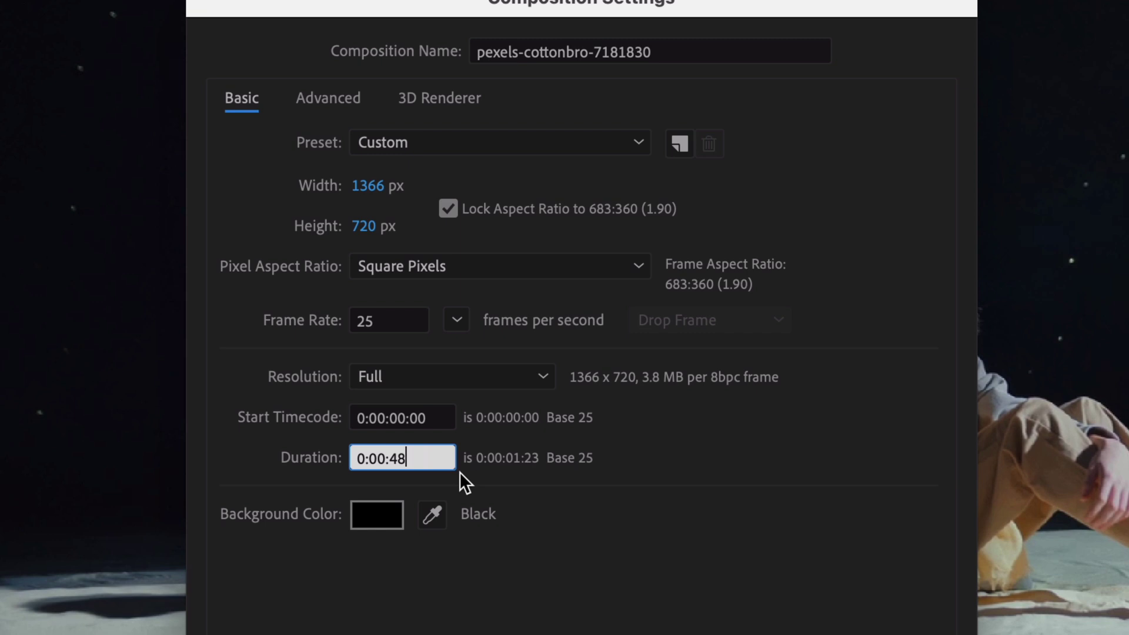
pyautogui.press('BackSpace')
pyautogui.press('BackSpace')
pyautogui.write('10')
pyautogui.write(':00')
pyautogui.click(750, 536)
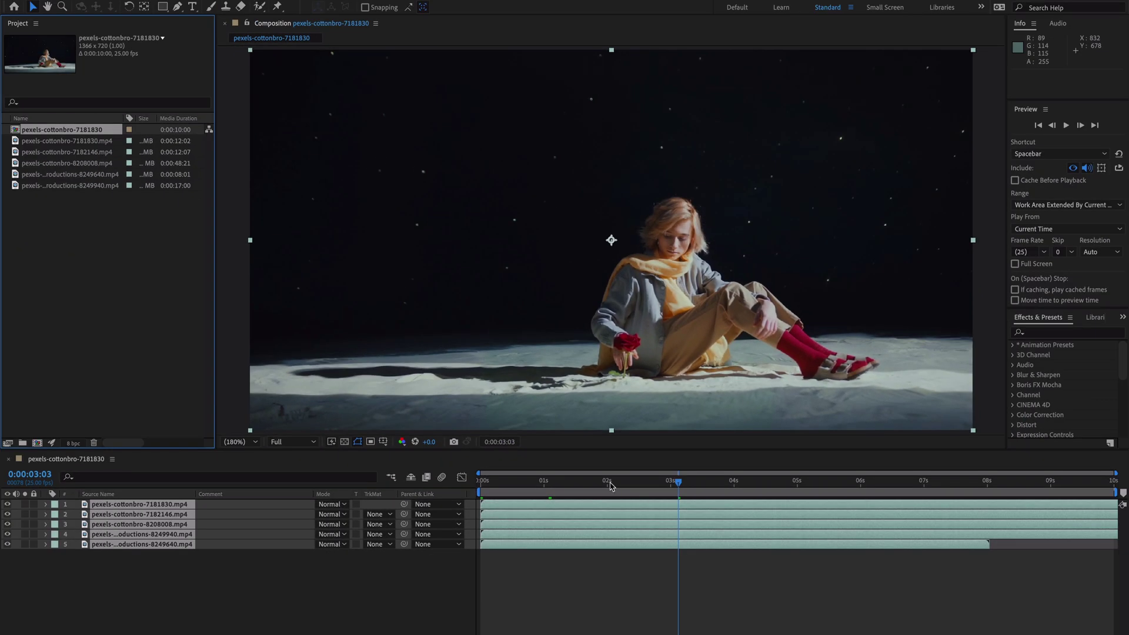
# Move the Work Area End marker back to exactly 8 seconds
pyautogui.moveTo(677, 481)
pyautogui.mouseDown()
pyautogui.moveTo(1109, 487)
pyautogui.moveTo(988, 490)
pyautogui.mouseUp()
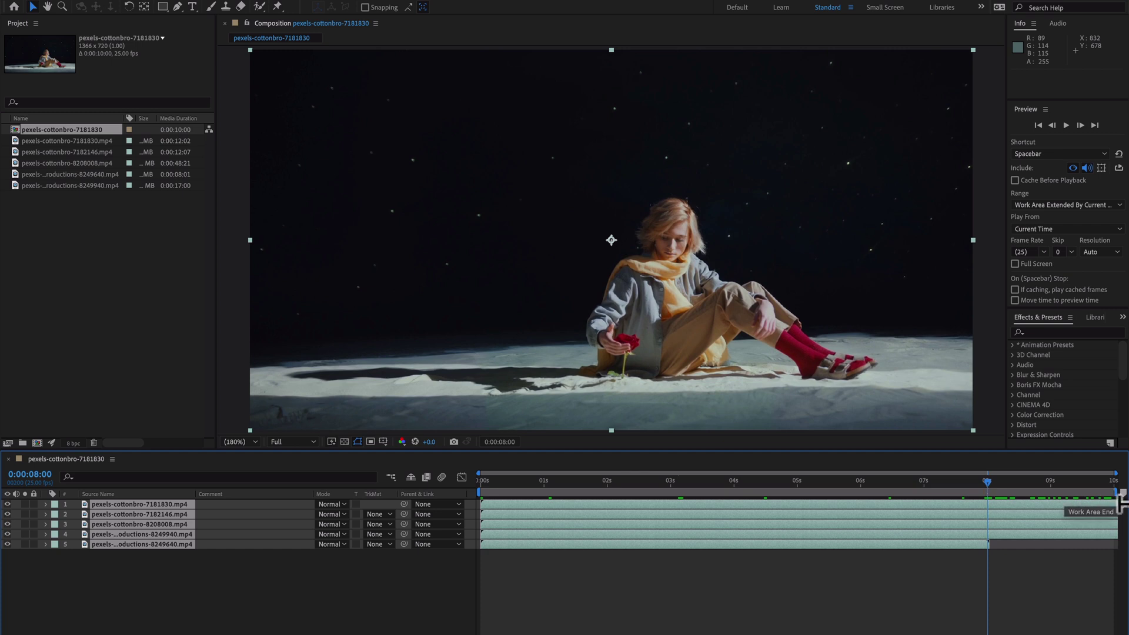
pyautogui.moveTo(1118, 499); pyautogui.dragTo(1001, 508)
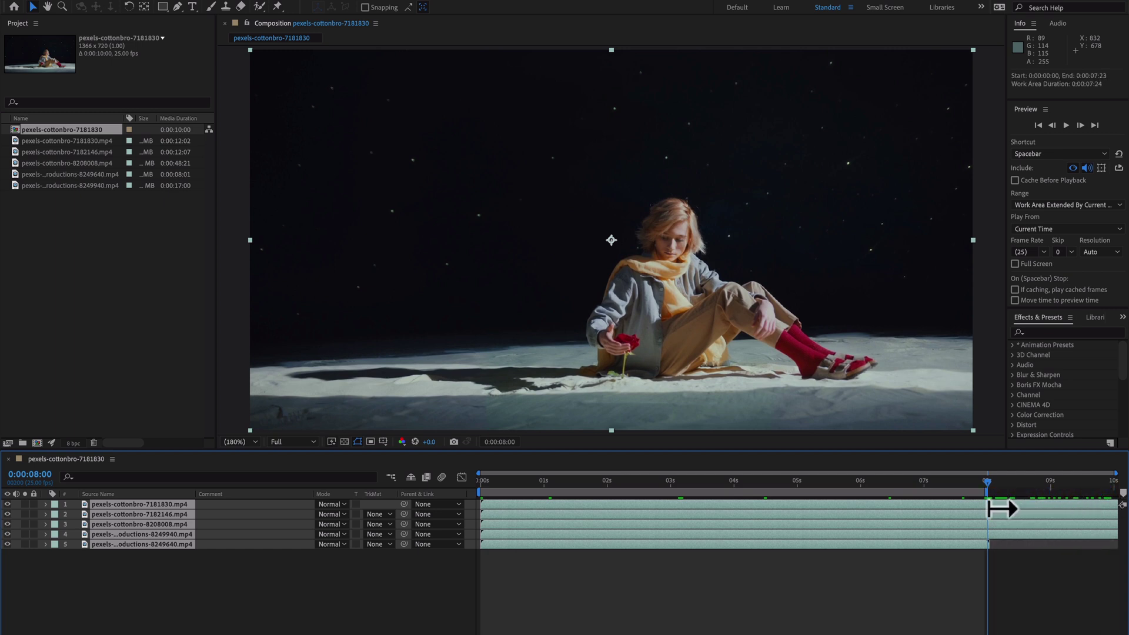
pyautogui.moveTo(1001, 509); pyautogui.dragTo(999, 501)
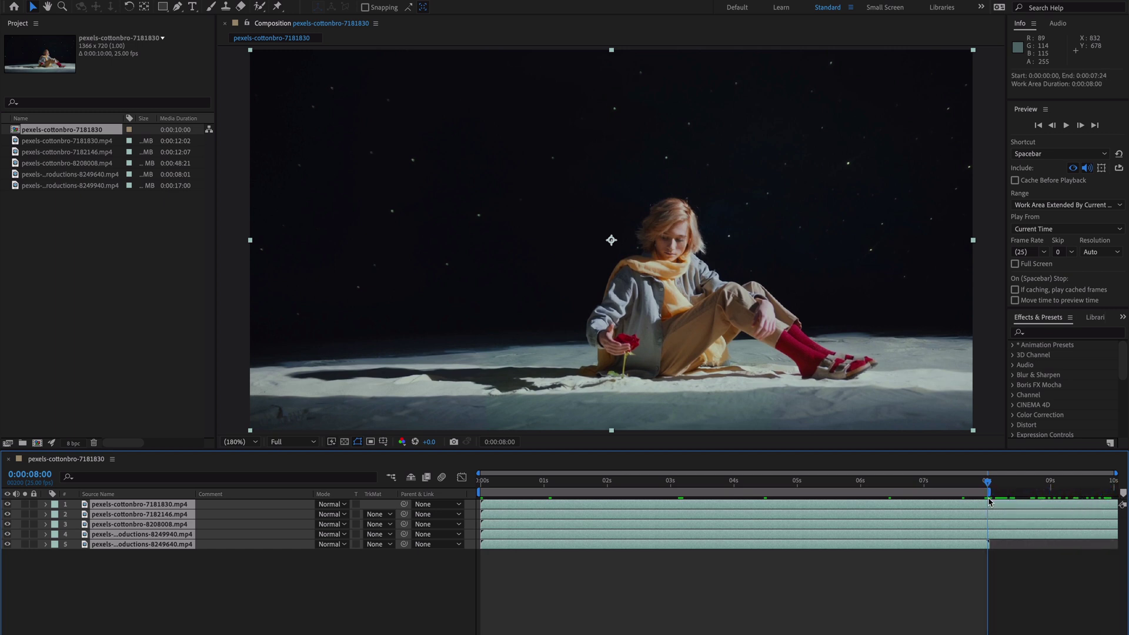
# Apply Trim Comp to Work Area so the composition becomes 8 seconds long
pyautogui.rightClick(986, 494)
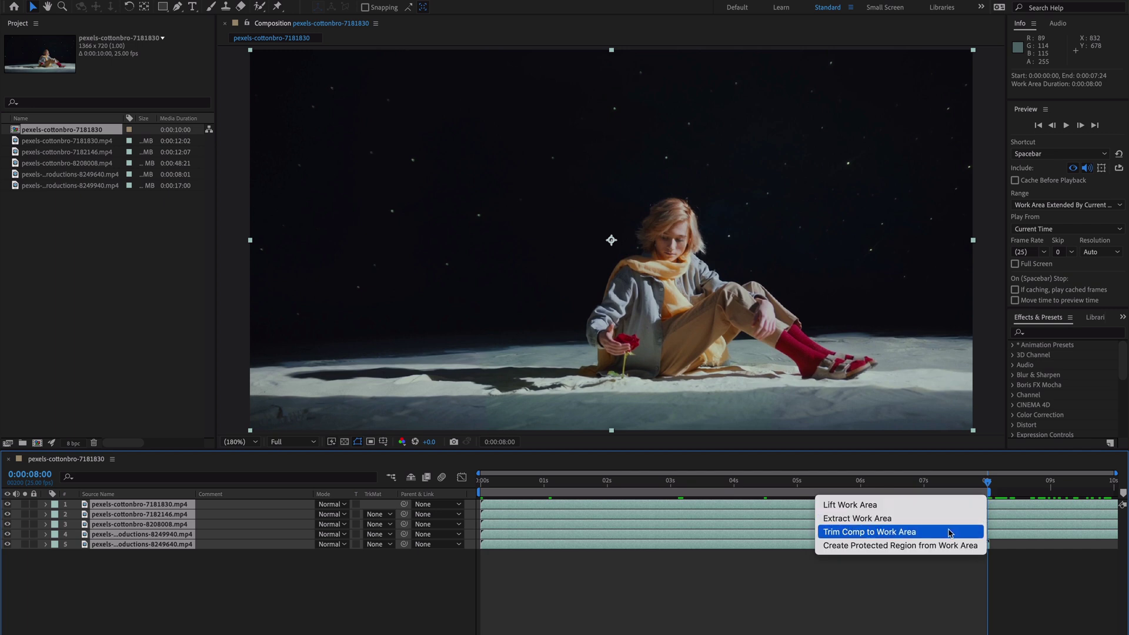
pyautogui.click(949, 533)
pyautogui.moveTo(839, 483); pyautogui.dragTo(518, 485)
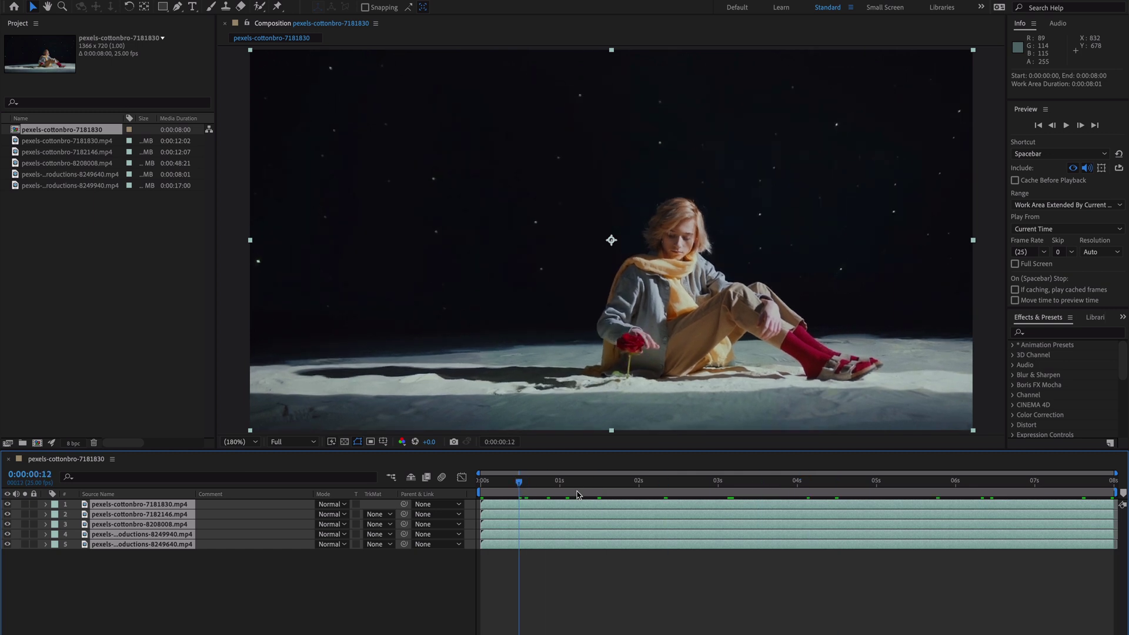
# Clear the selection from all five layers using Ctrl+Shift+A
pyautogui.hotkey('ctrl', 'shift', 'a')
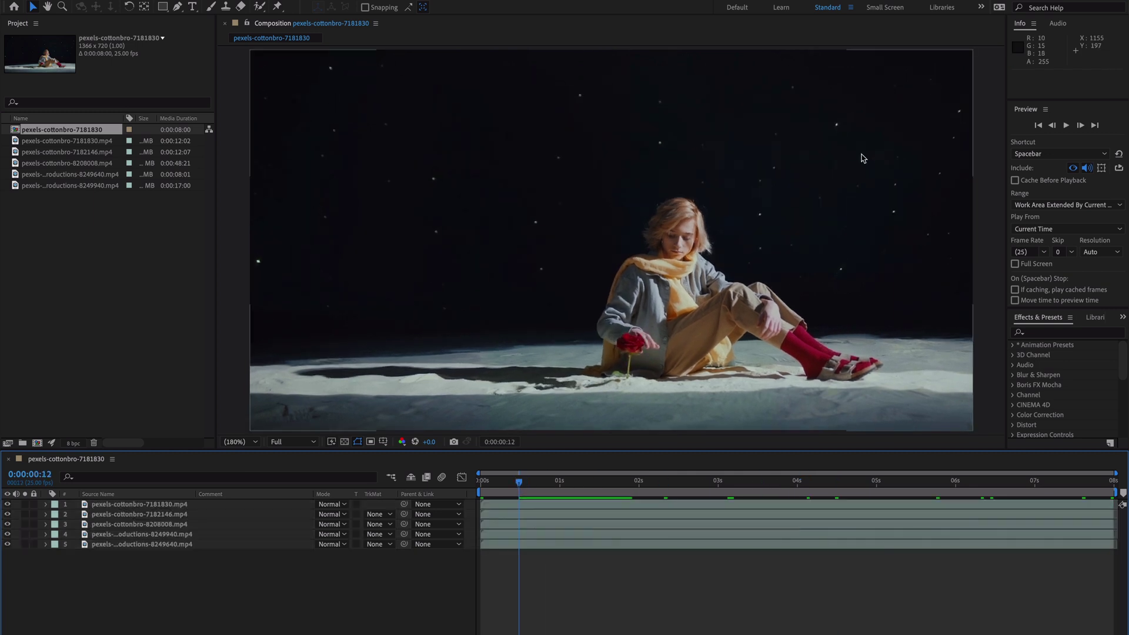